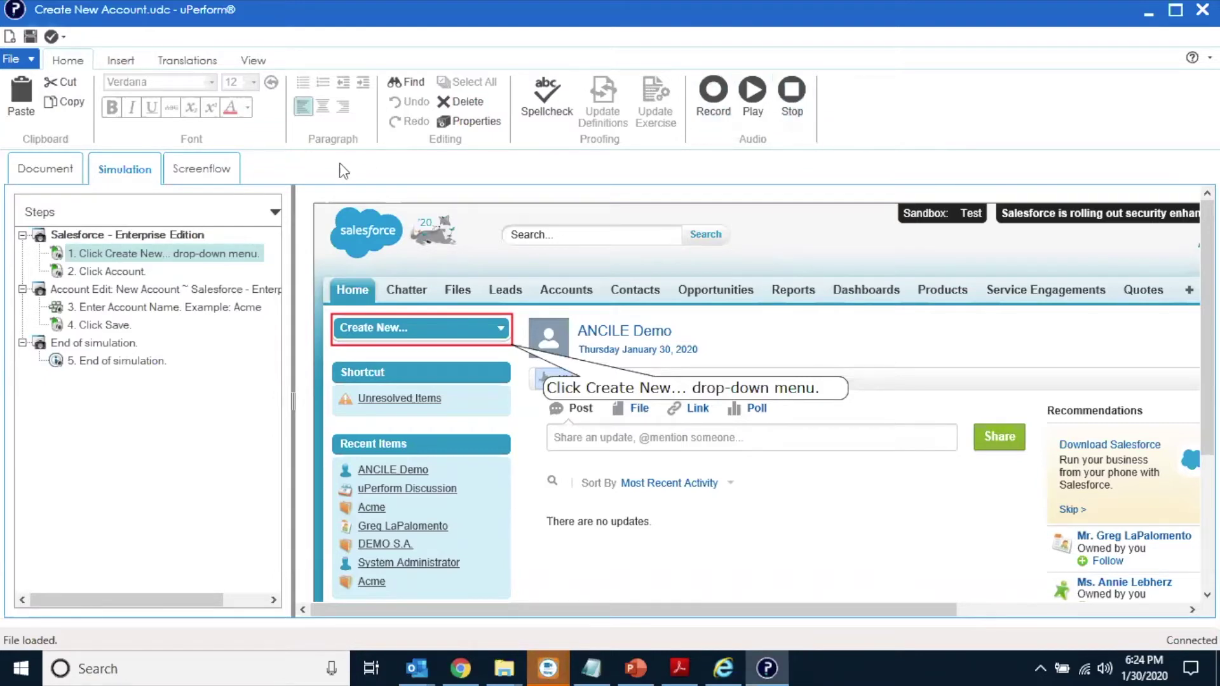
Delete step 2, "Click Account.", from the Create New Account simulation
click(111, 273)
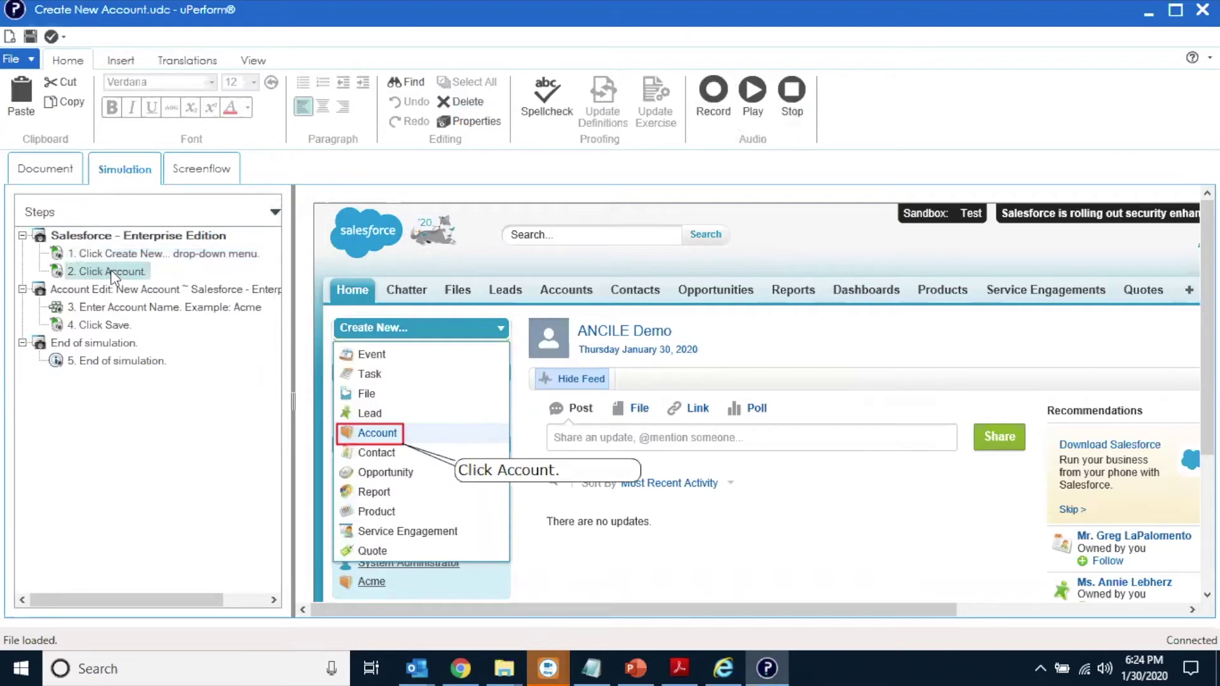
right_click(111, 270)
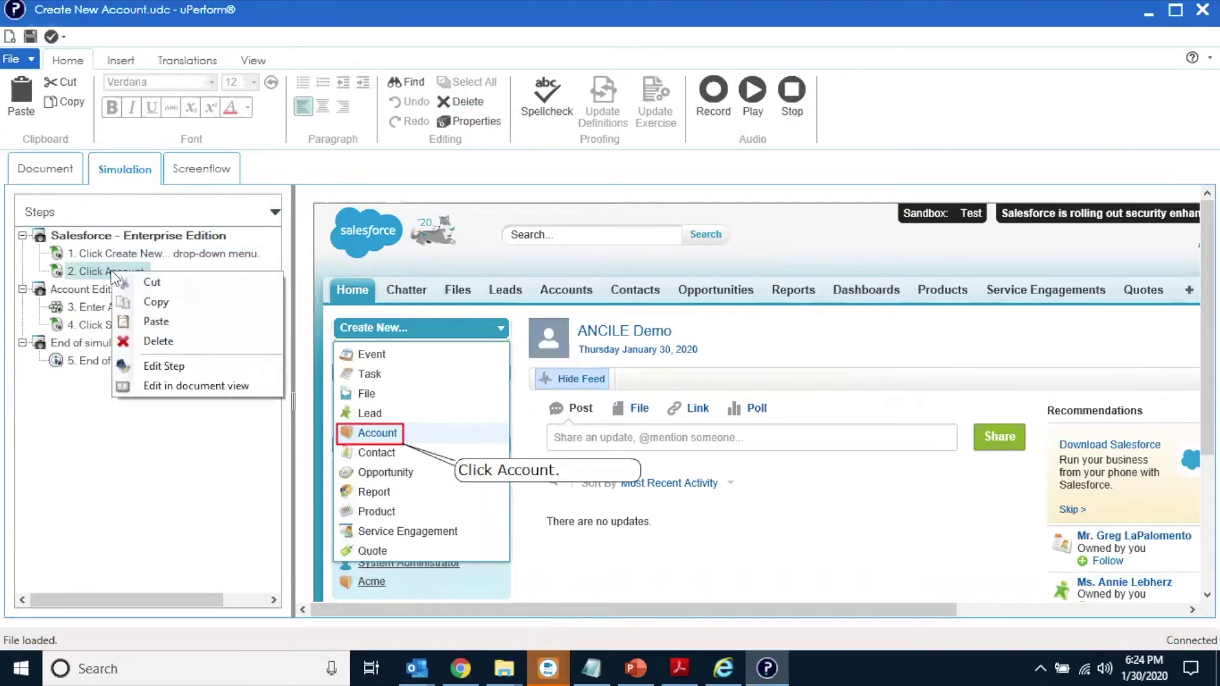
click(148, 340)
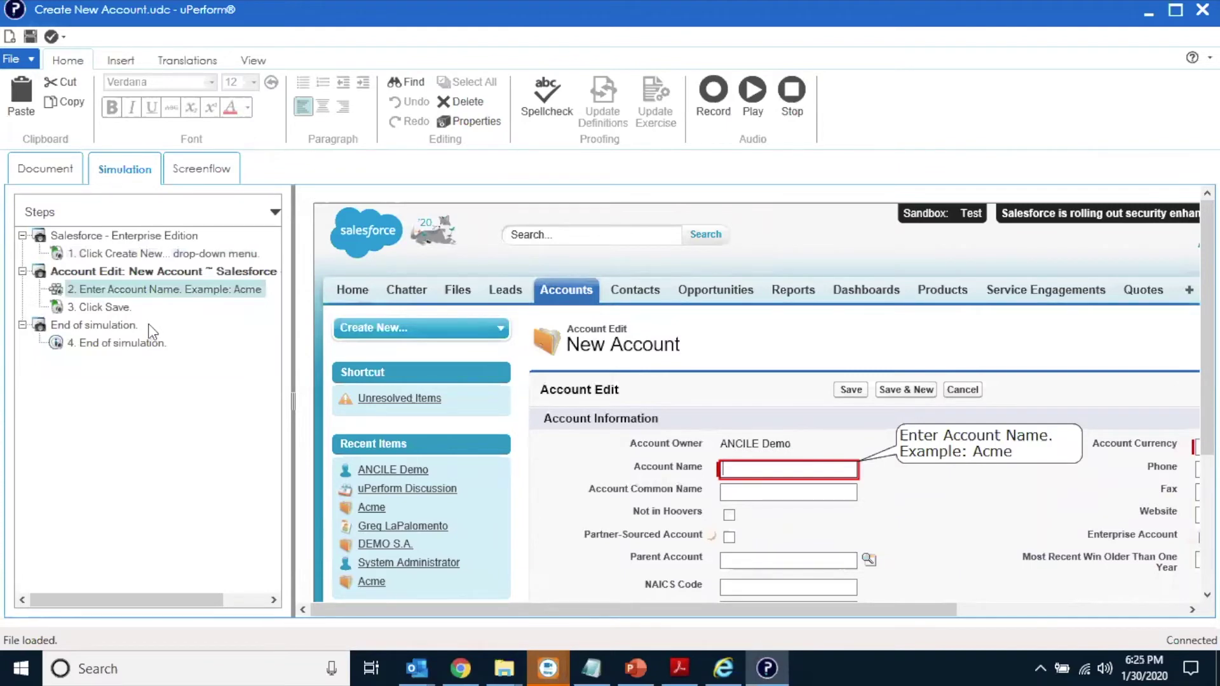
Delete the "Enter Account Name. Example: Acme" and "Click Save." steps together
click(111, 310)
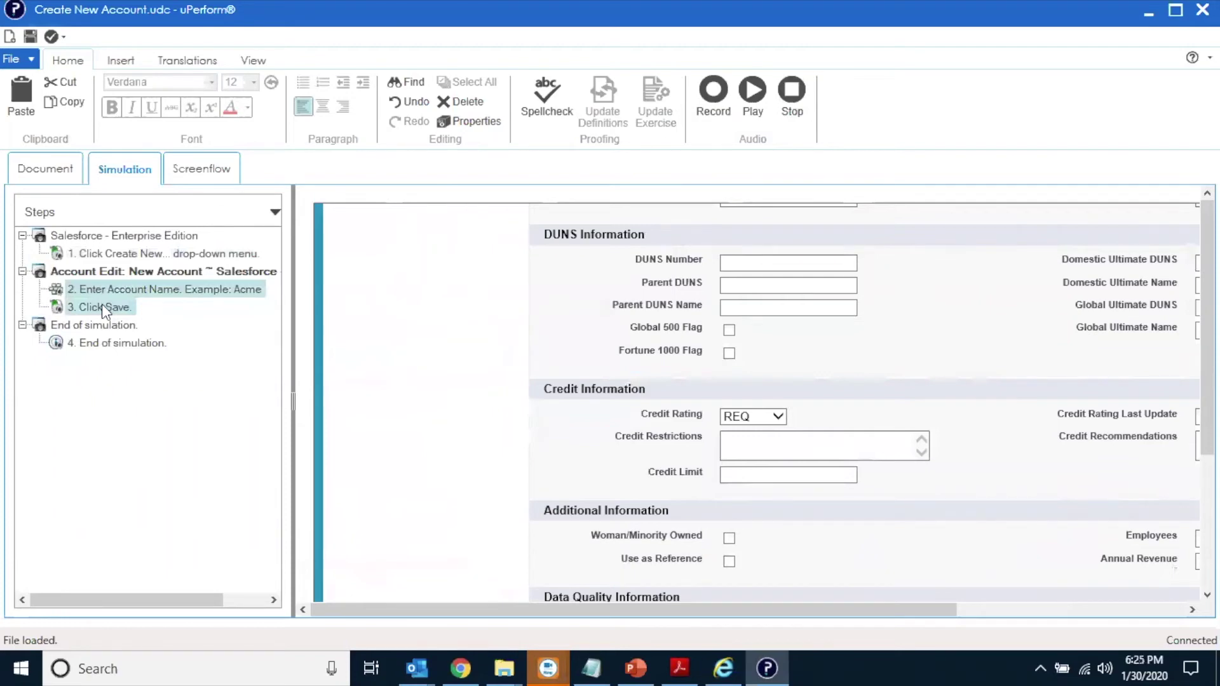
right_click(102, 305)
click(141, 368)
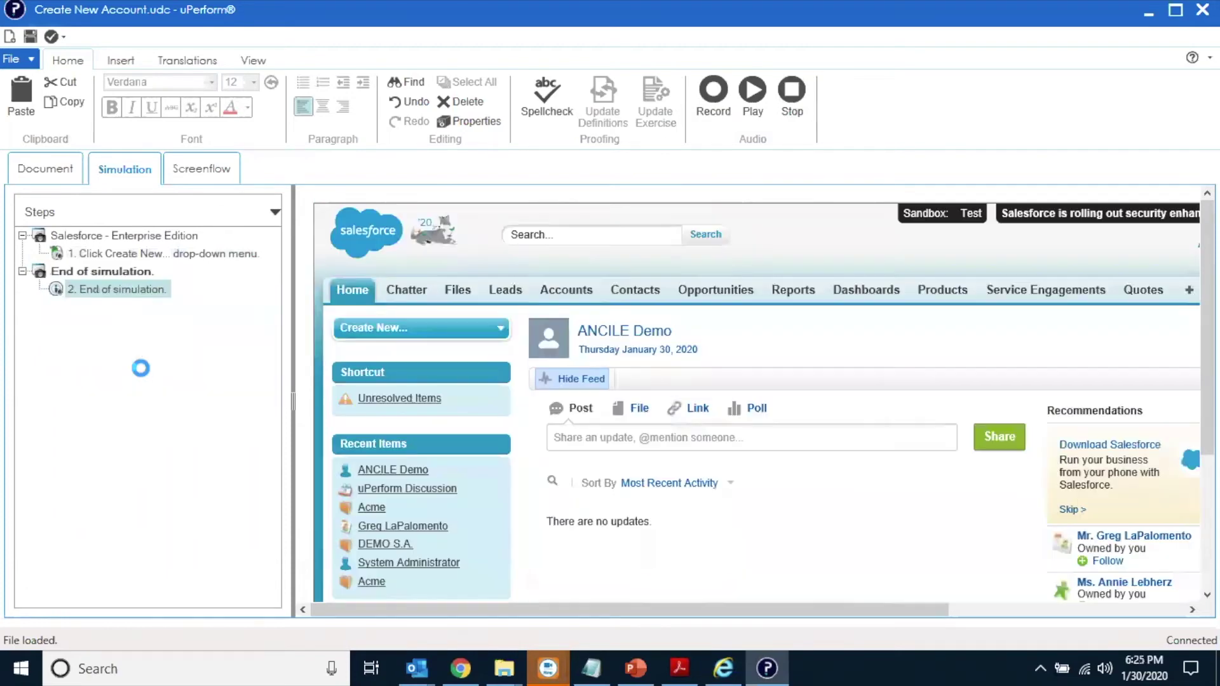